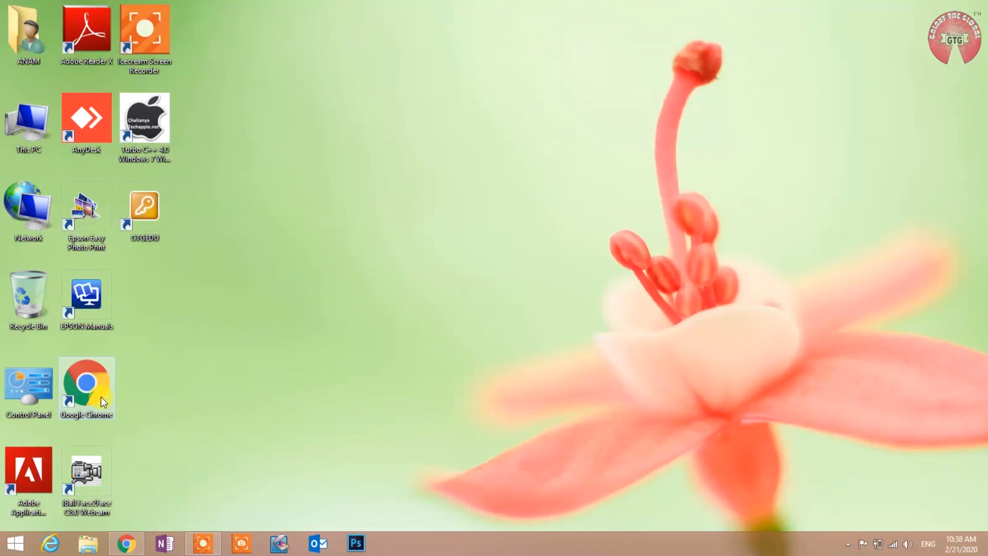
pyautogui.doubleClick(101, 396)
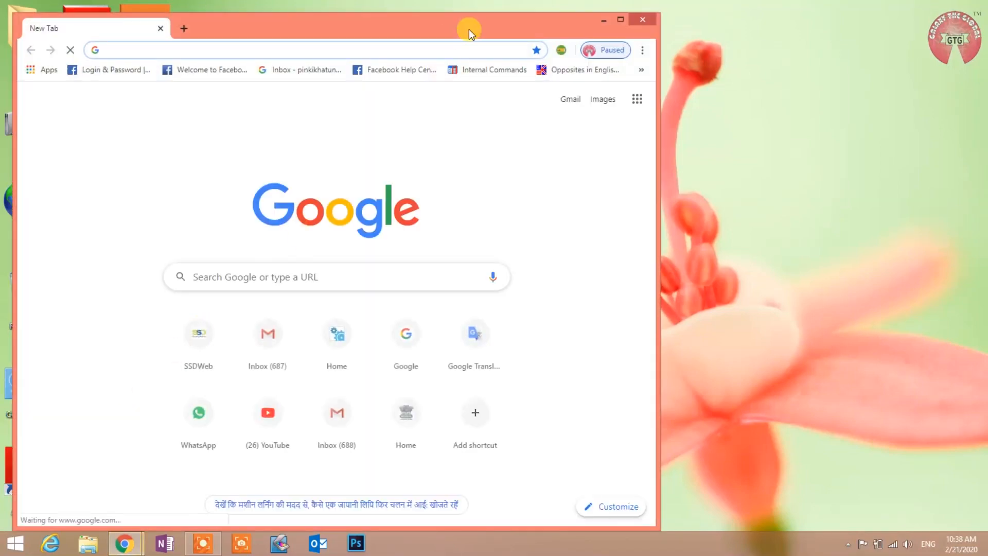
pyautogui.doubleClick(468, 30)
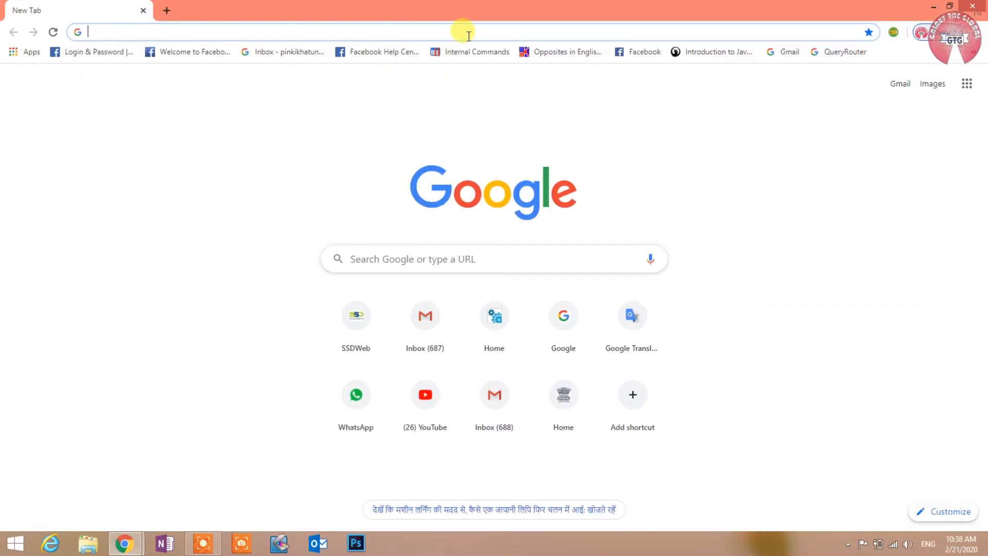
pyautogui.write('www.g')
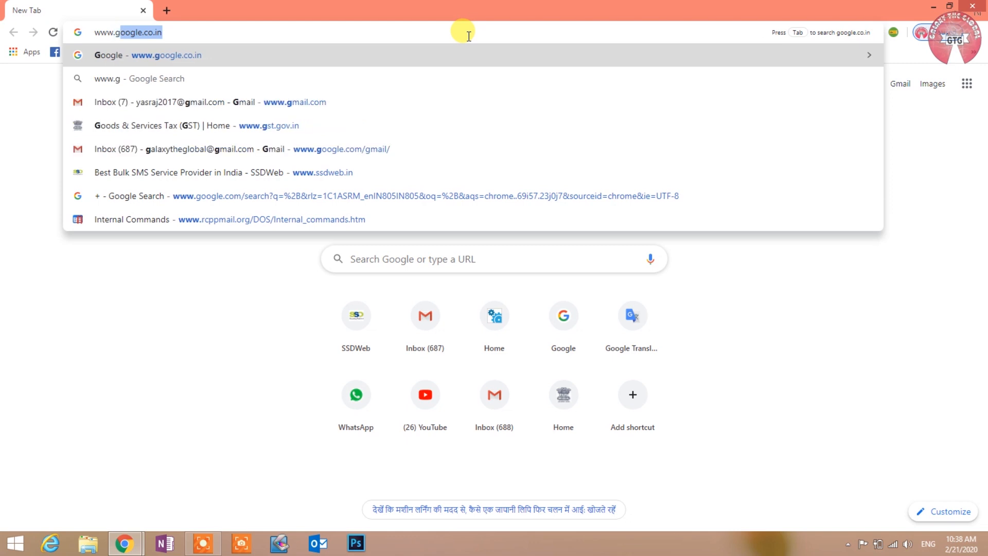
pyautogui.write('mail.com')
pyautogui.press('Return')
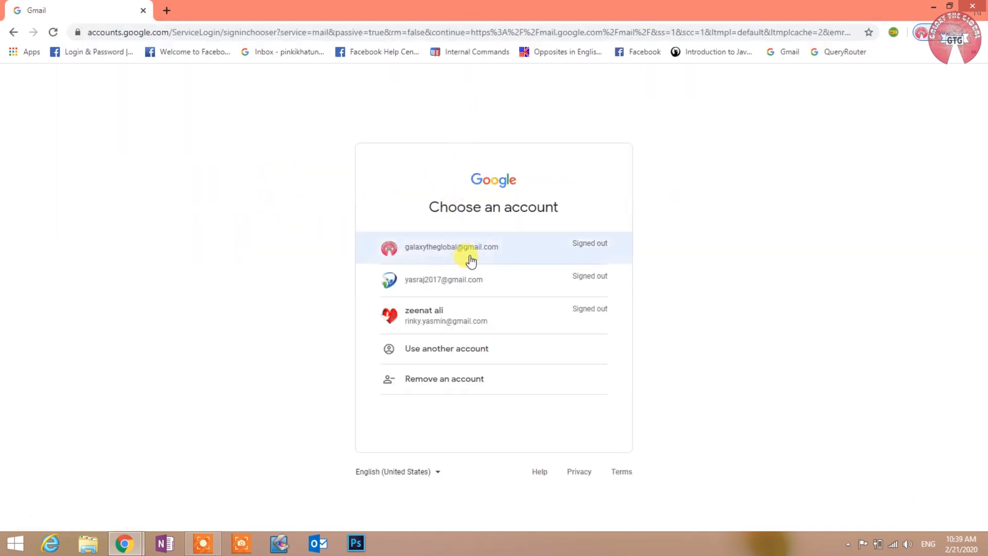
# - Choose the Google account and sign in with its password
pyautogui.click(470, 261)
pyautogui.write('••••••')
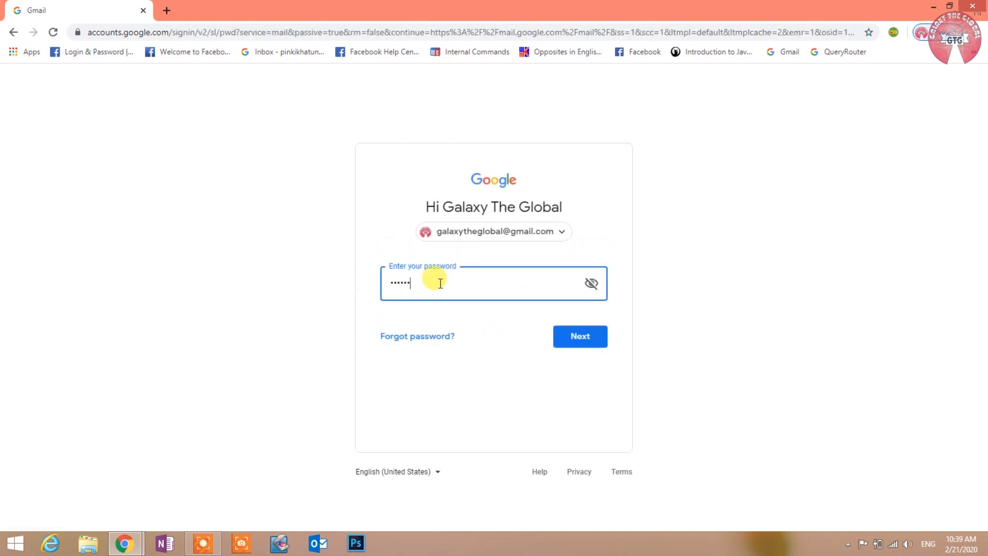
pyautogui.write('•••••')
pyautogui.press('Return')
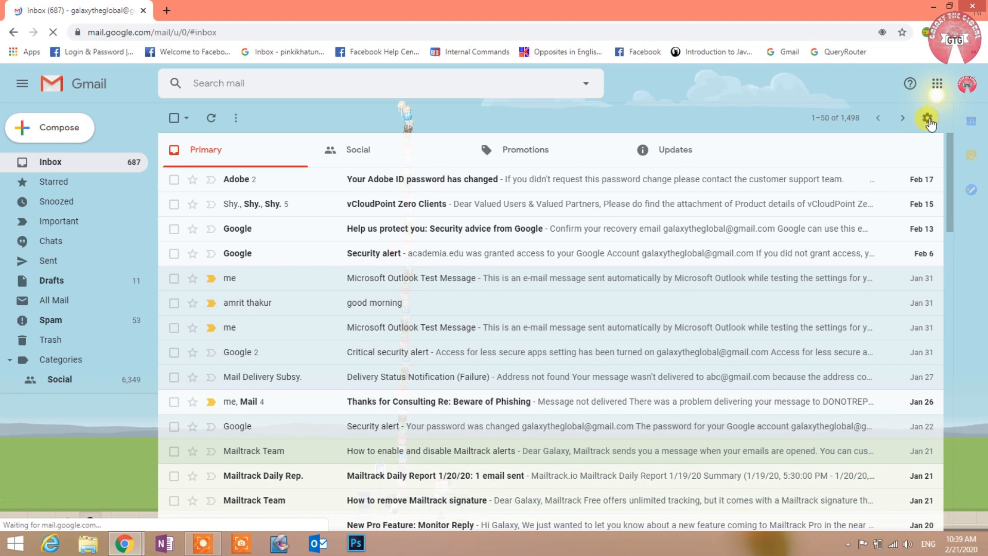
# - Open the full Gmail settings on the Forwarding and POP/IMAP tab
pyautogui.click(931, 120)
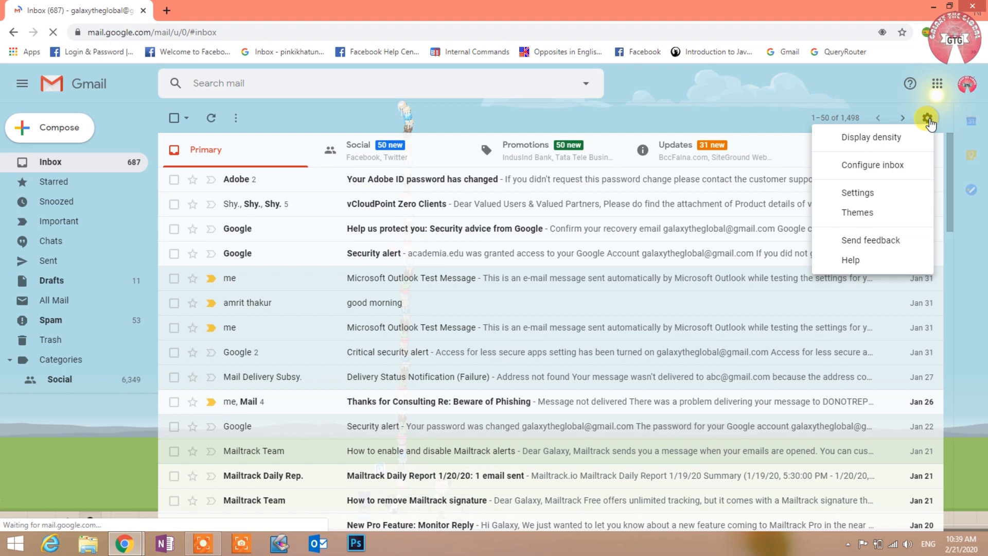
pyautogui.click(856, 193)
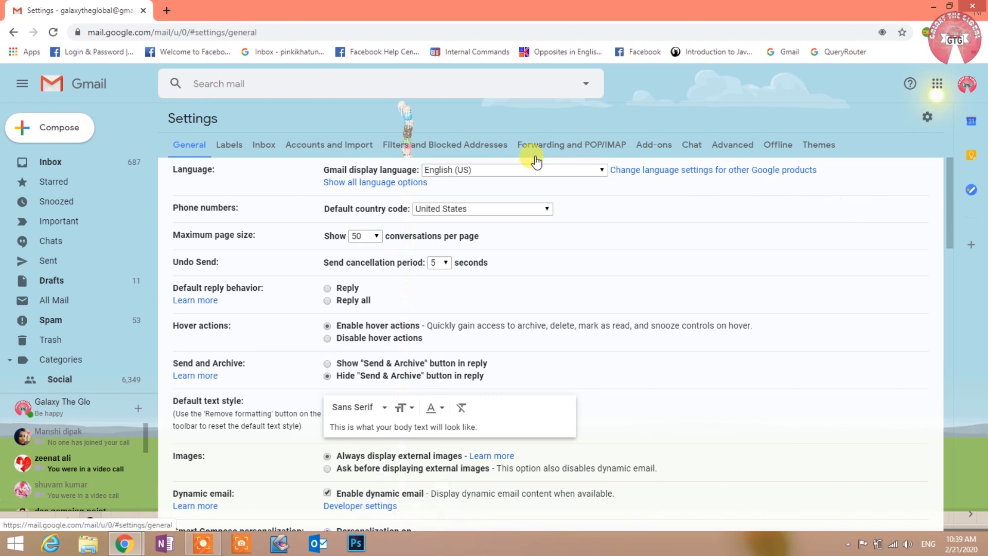
pyautogui.click(540, 141)
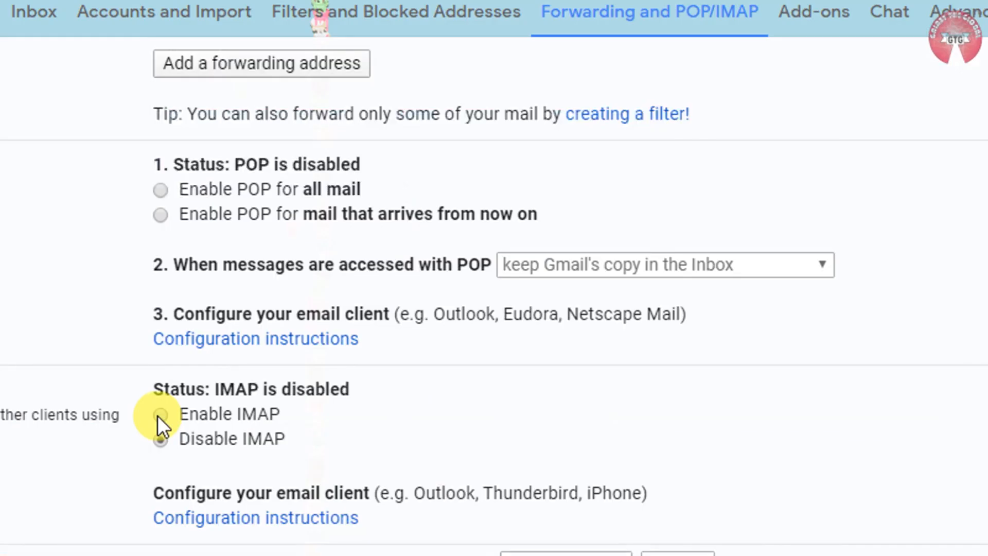
# - Select Enable IMAP and save the changes
pyautogui.click(157, 415)
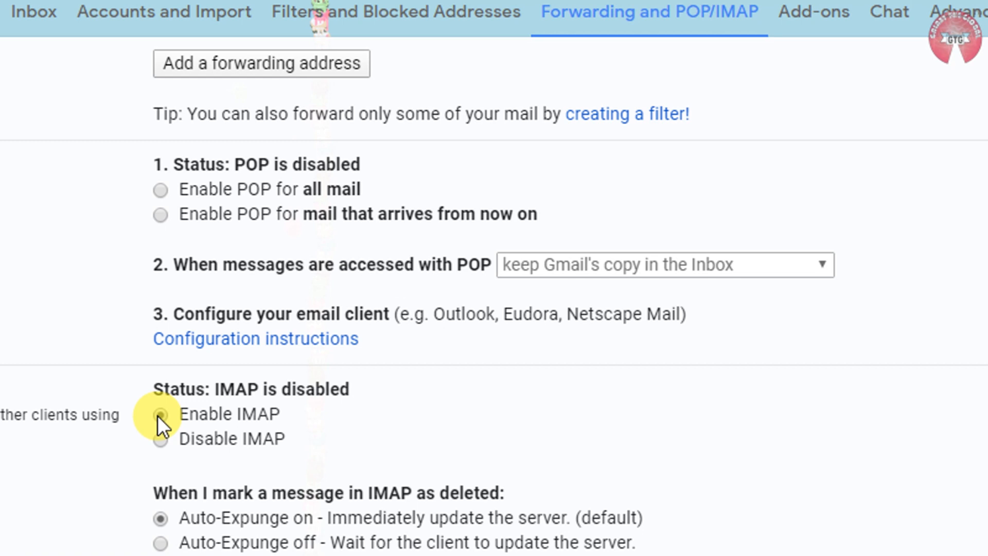
pyautogui.scroll(-6, 522, 459)
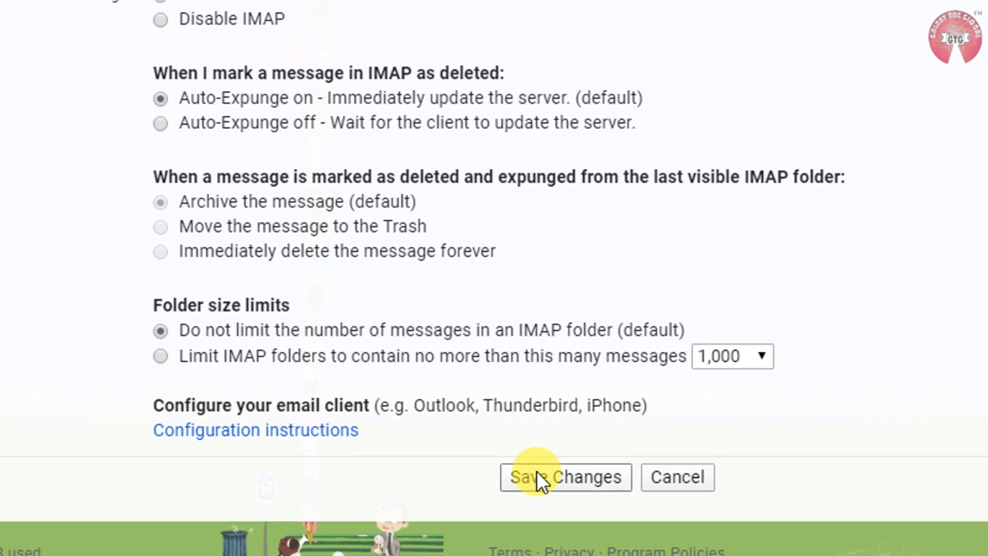
pyautogui.click(536, 470)
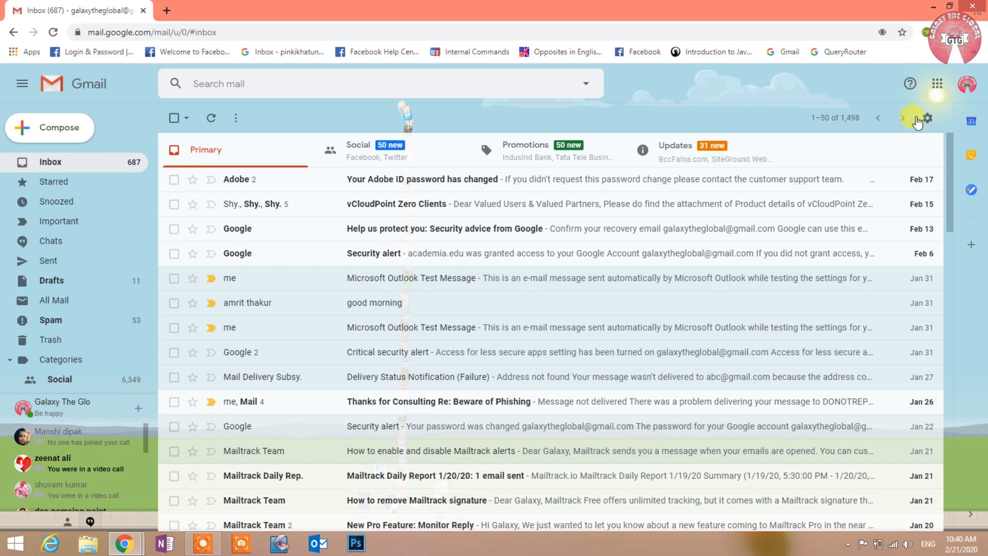
# - Search Gmail Help for 'Less secure apps'
pyautogui.click(911, 84)
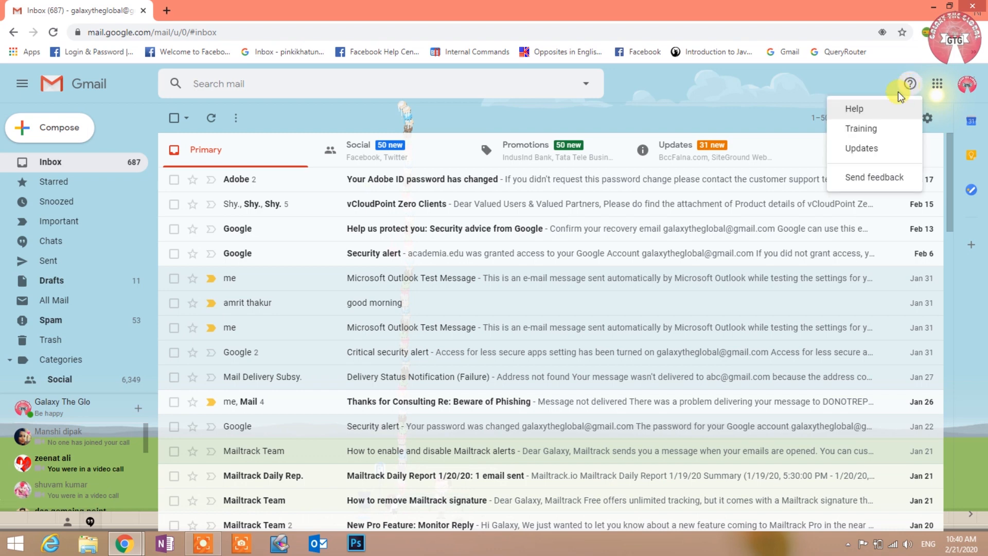
pyautogui.click(873, 110)
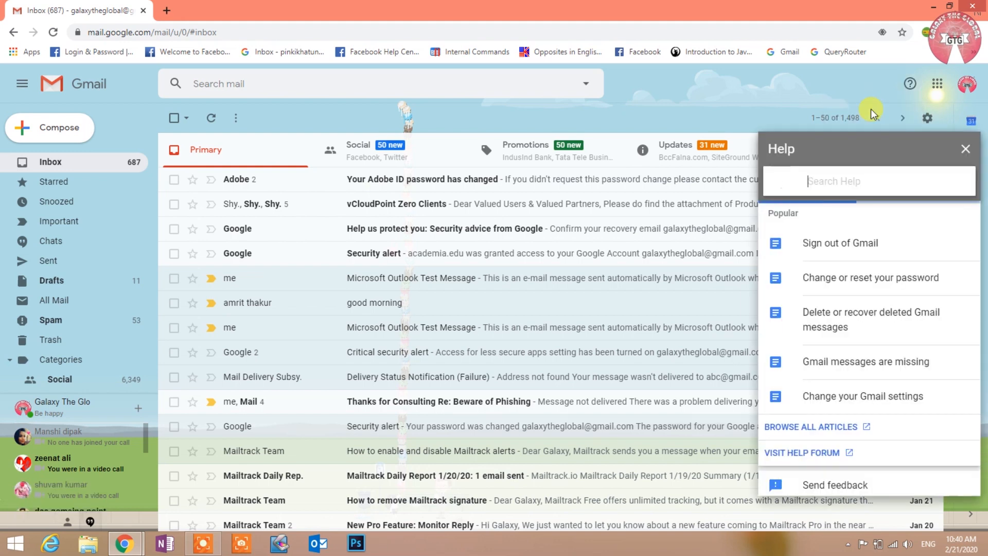
pyautogui.click(837, 176)
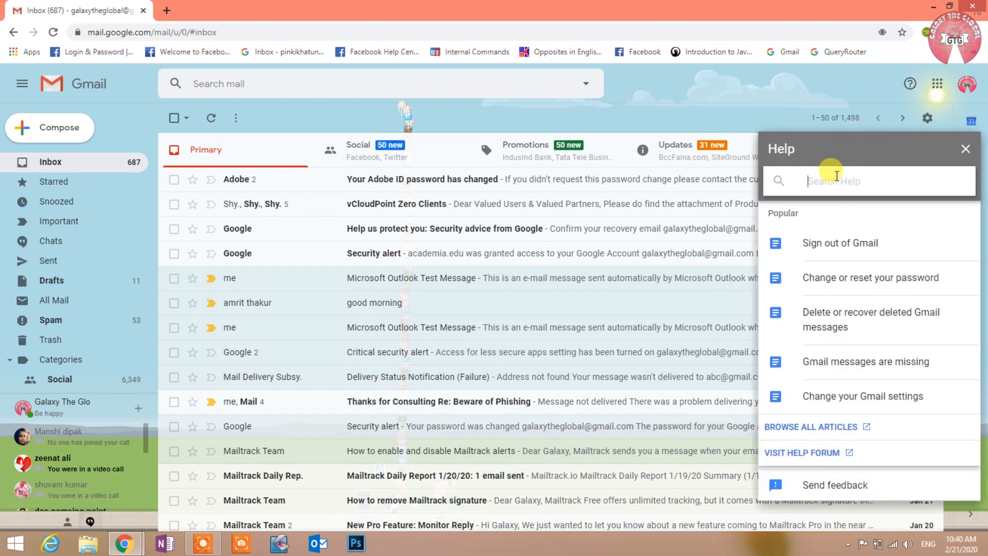
pyautogui.write('Less ')
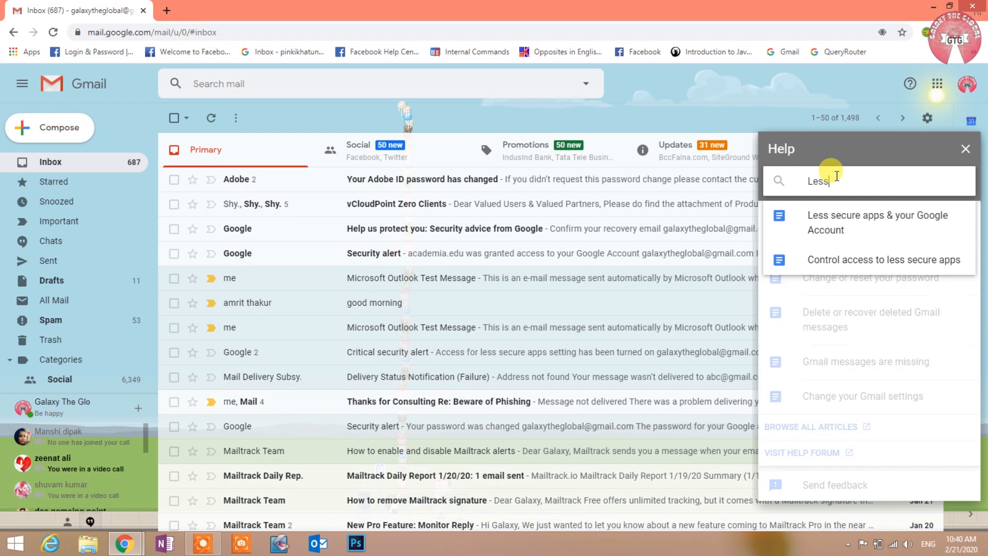
pyautogui.write('secure')
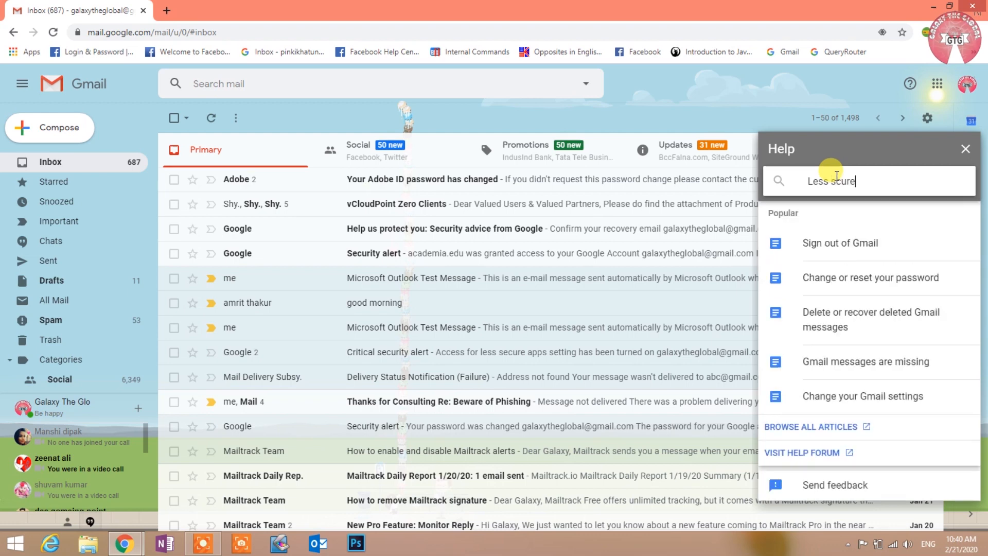
pyautogui.press('BackSpace')
pyautogui.press('BackSpace')
pyautogui.press('BackSpace')
pyautogui.press('BackSpace')
pyautogui.write('ecu')
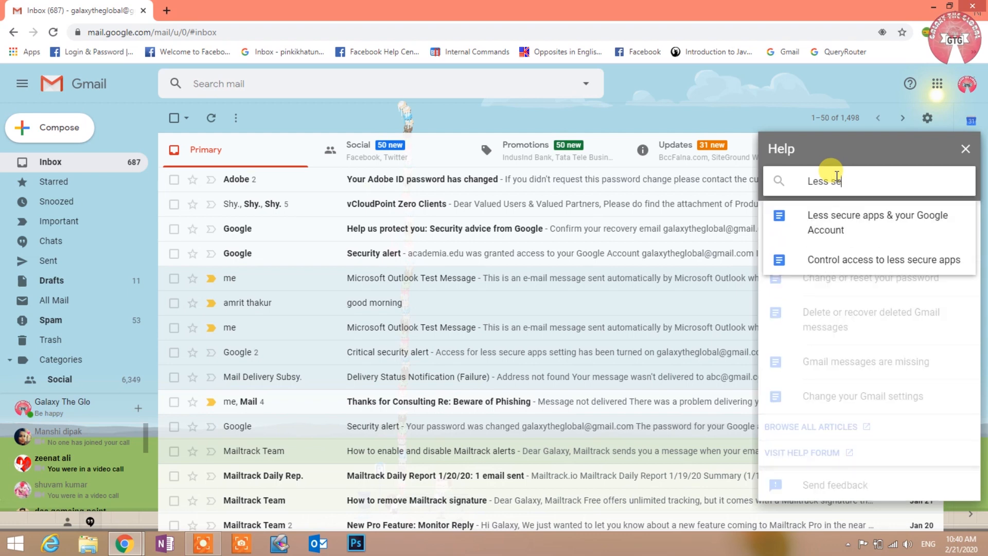
pyautogui.write('re apps')
pyautogui.press('Return')
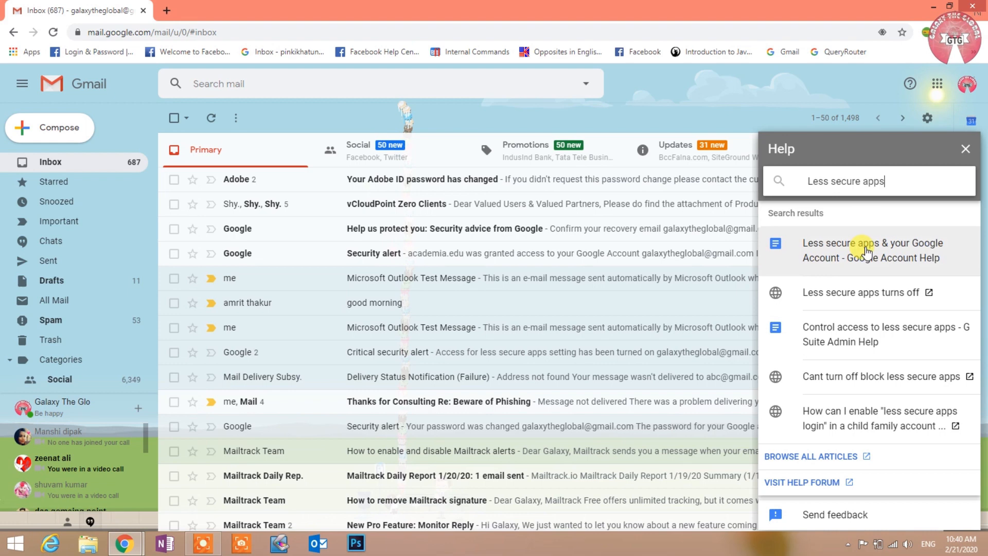
# - Open the less secure apps article and expand the section for when access is off
pyautogui.click(865, 252)
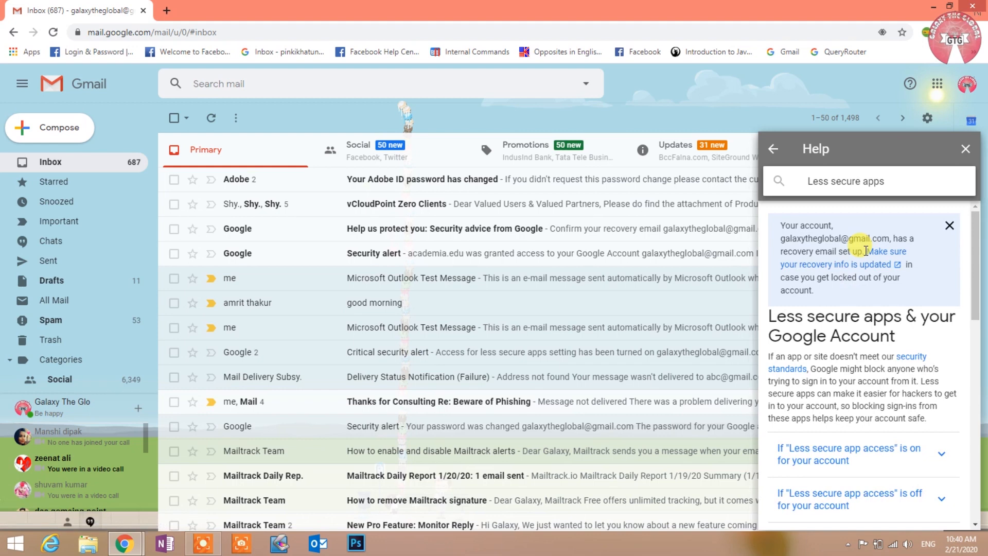
pyautogui.scroll(-2, 870, 400)
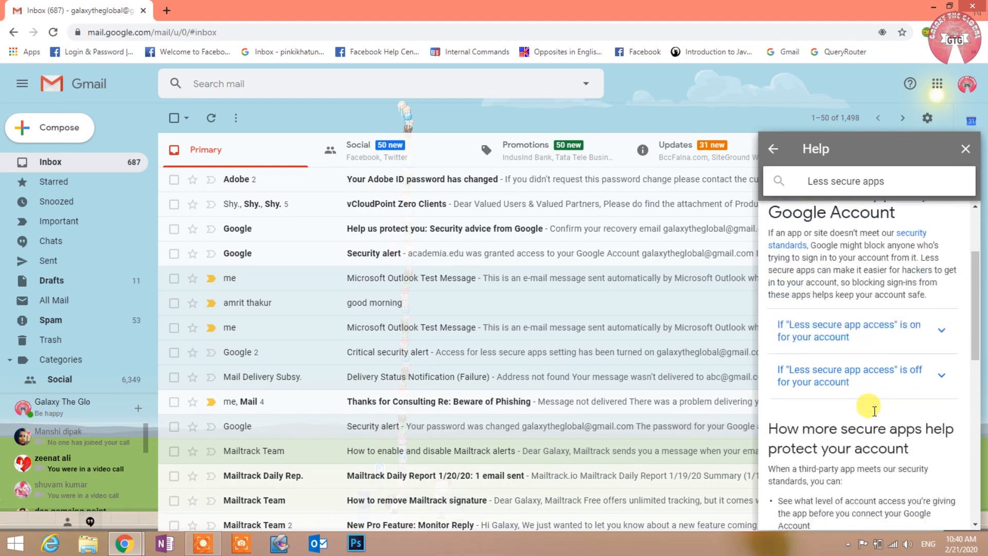
pyautogui.click(925, 377)
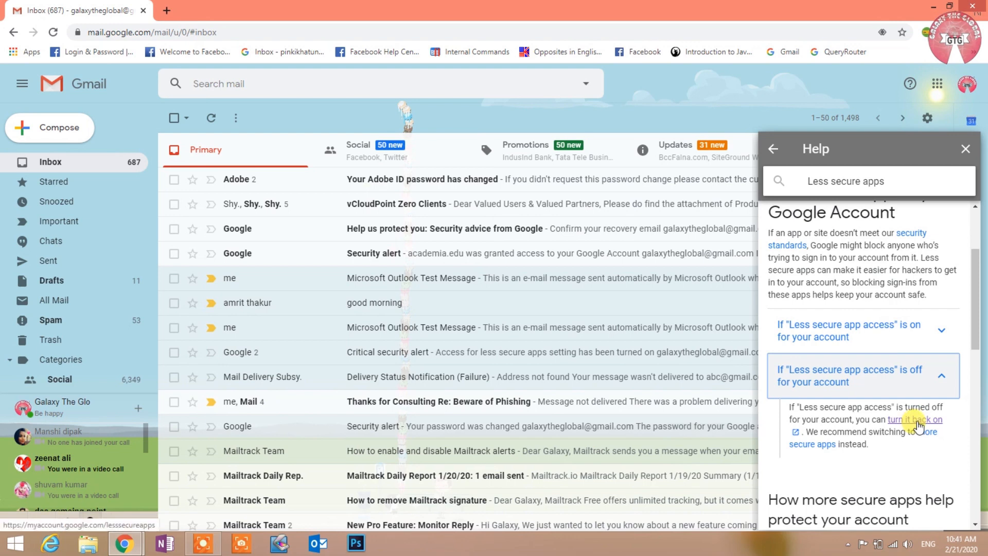
# - Switch 'Allow less secure apps' ON in the Google Account, then close that tab
pyautogui.click(917, 421)
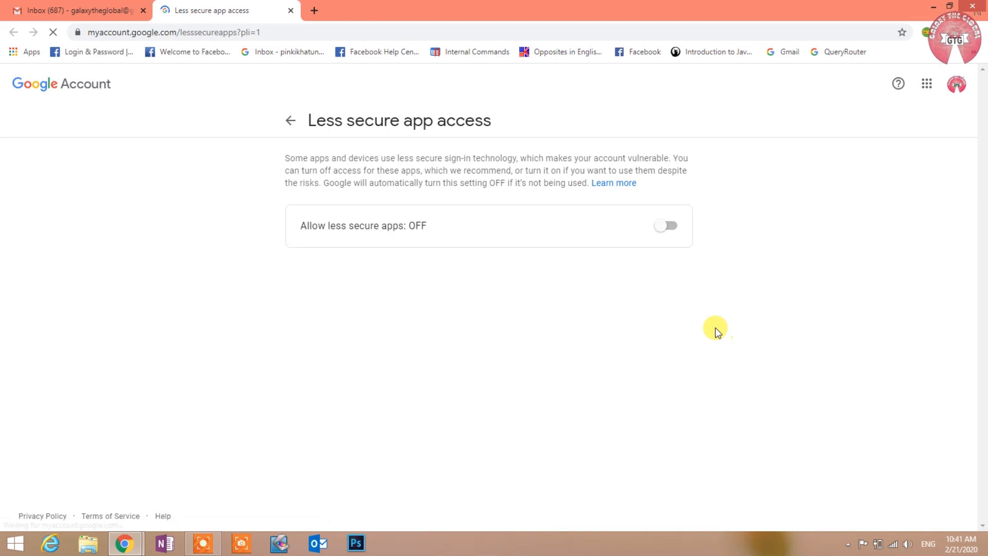
pyautogui.click(661, 226)
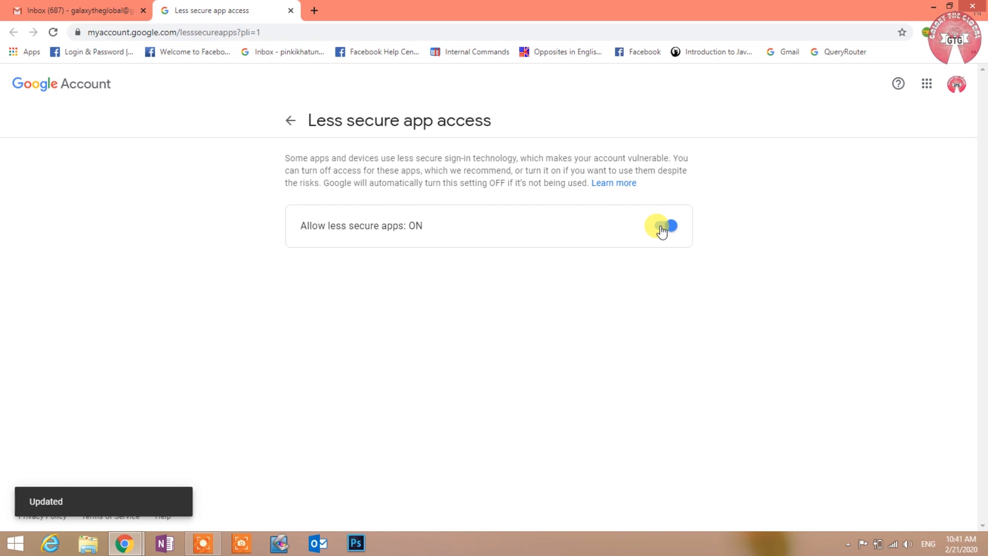
pyautogui.click(291, 10)
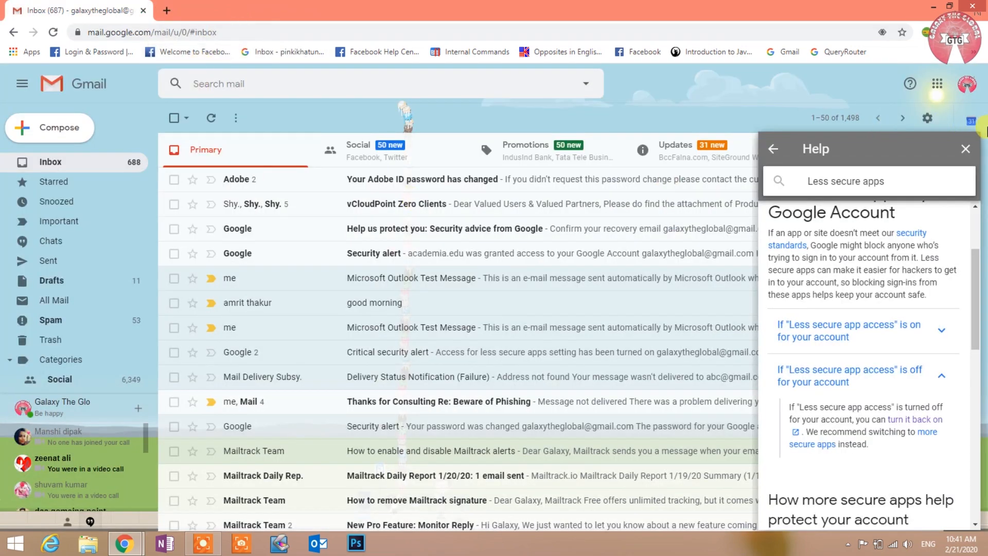
# - Close the Help panel, read the Critical security alert email, and move Chrome out of the way
pyautogui.click(962, 153)
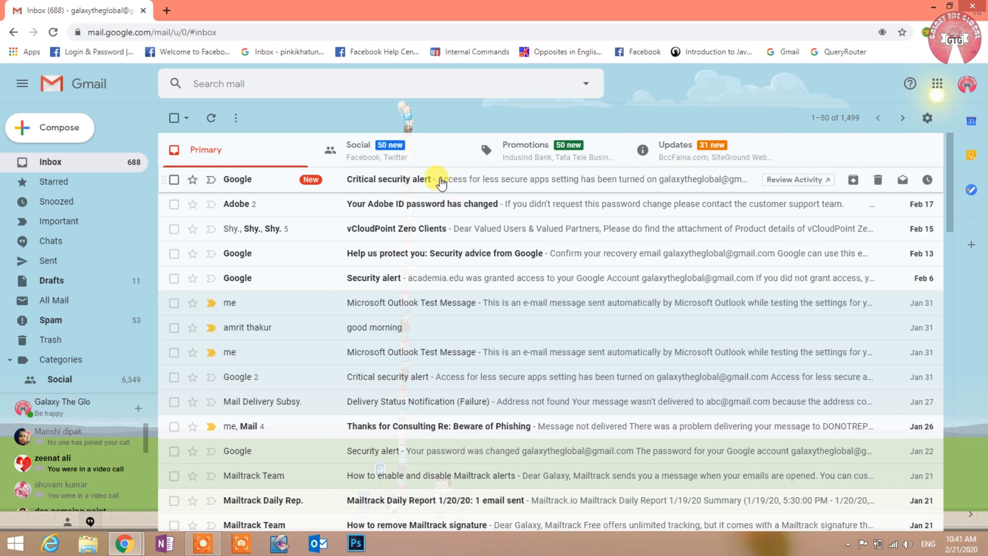
pyautogui.click(438, 180)
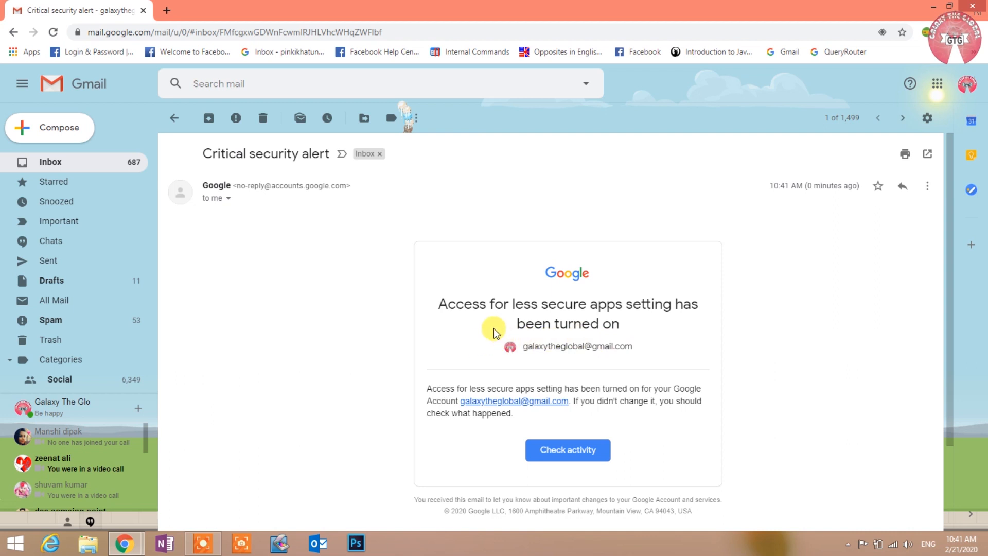
pyautogui.moveTo(432, 295)
pyautogui.mouseDown()
pyautogui.moveTo(581, 332)
pyautogui.moveTo(708, 336)
pyautogui.mouseUp()
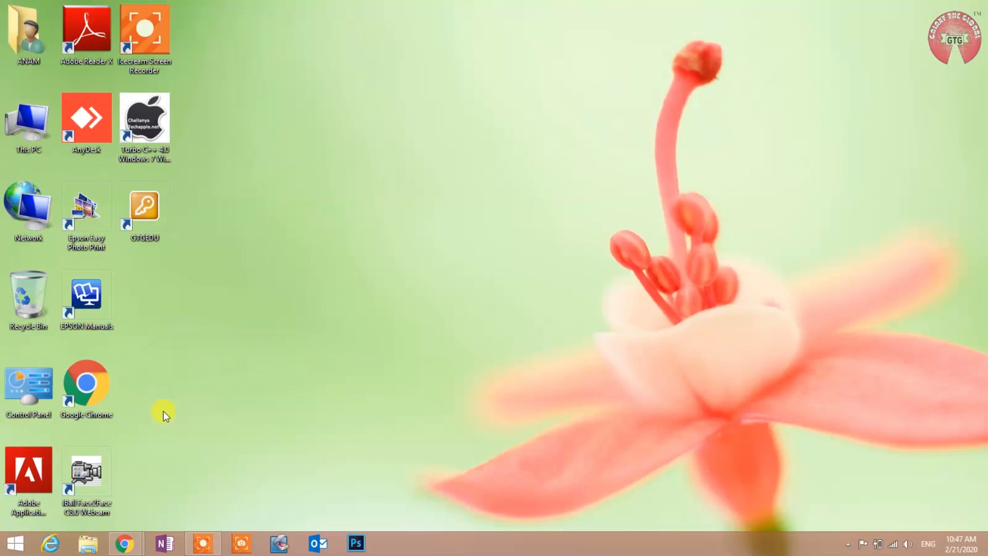
# - Search the Windows 8 Apps list for 'Outlook' and launch it
pyautogui.click(6, 547)
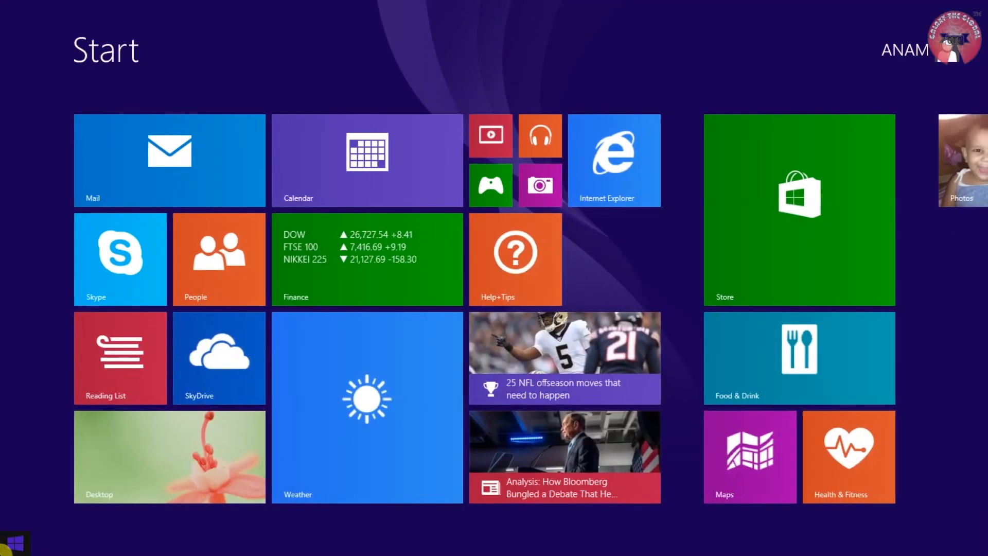
pyautogui.click(82, 525)
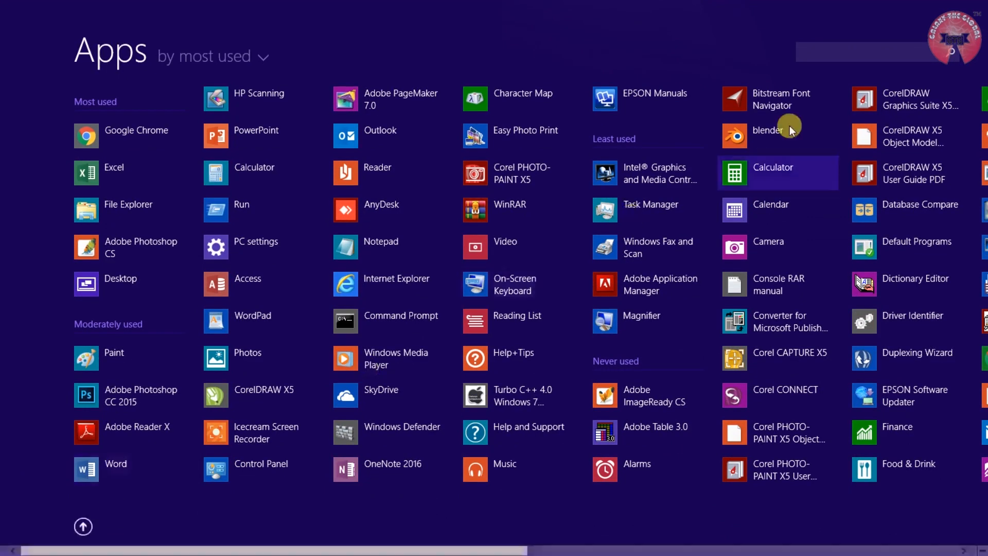
pyautogui.click(854, 50)
pyautogui.write('OLu')
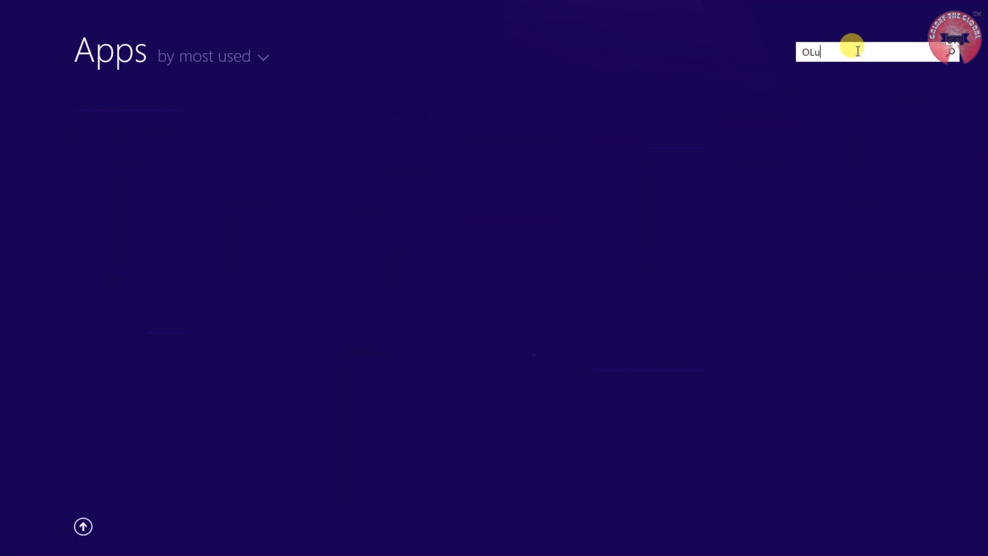
pyautogui.press('BackSpace')
pyautogui.press('BackSpace')
pyautogui.write('utlook')
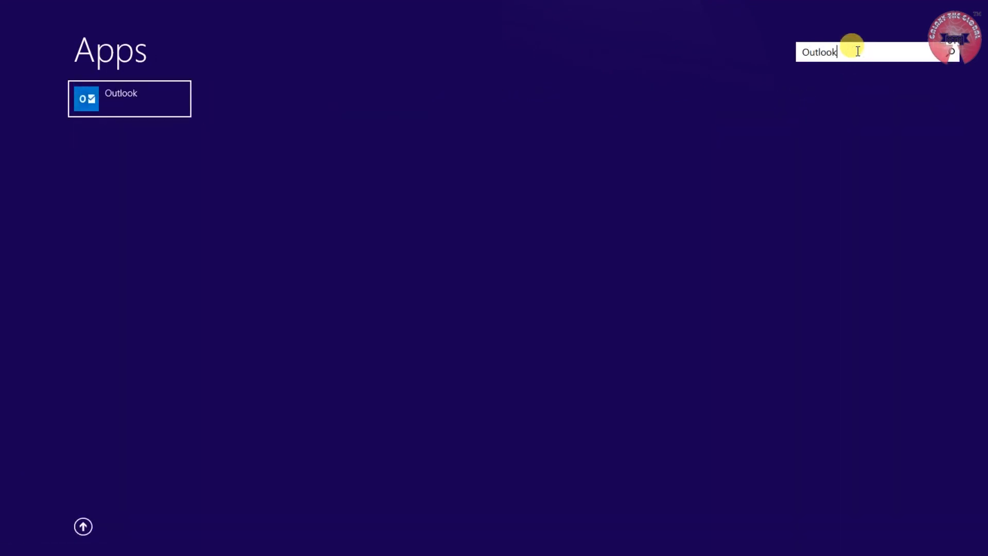
pyautogui.click(155, 95)
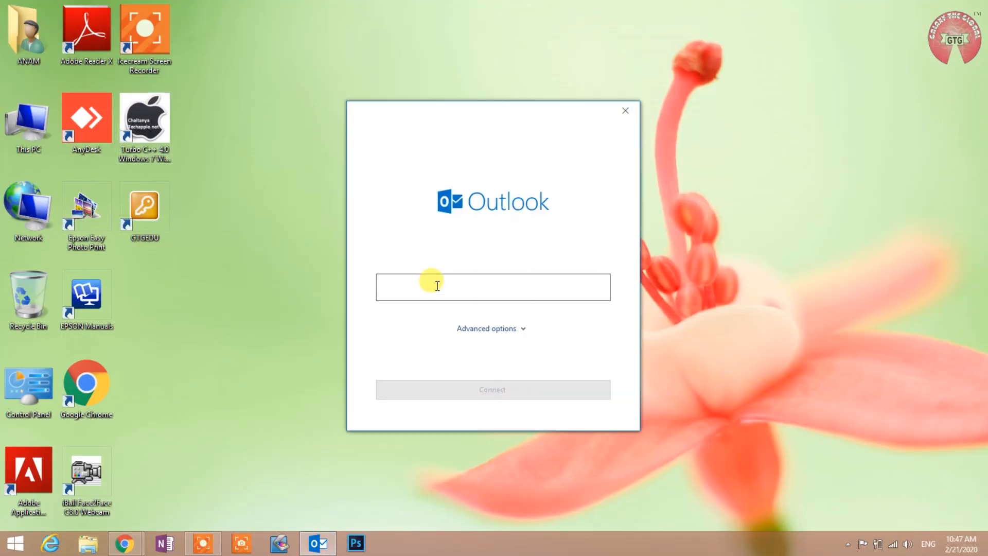
pyautogui.click(437, 286)
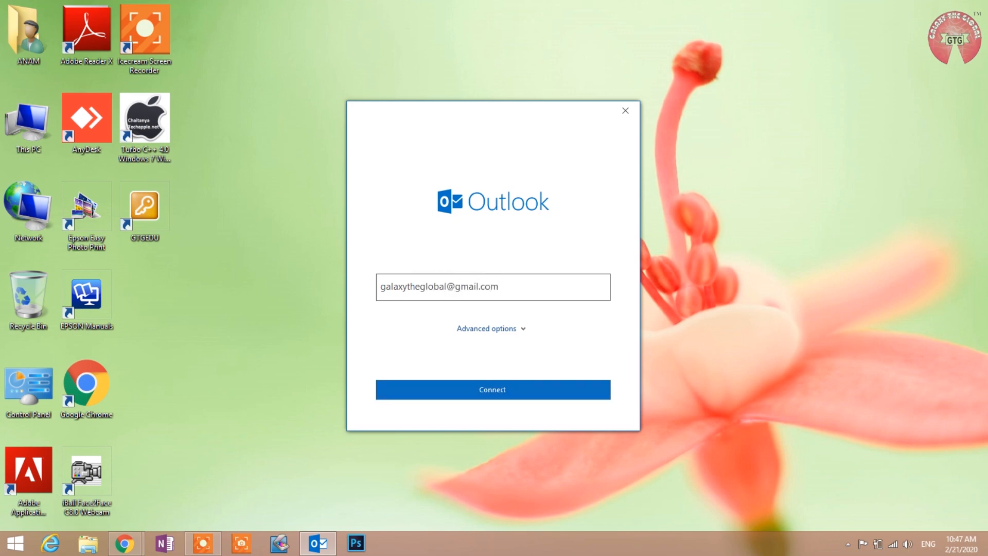
pyautogui.click(487, 399)
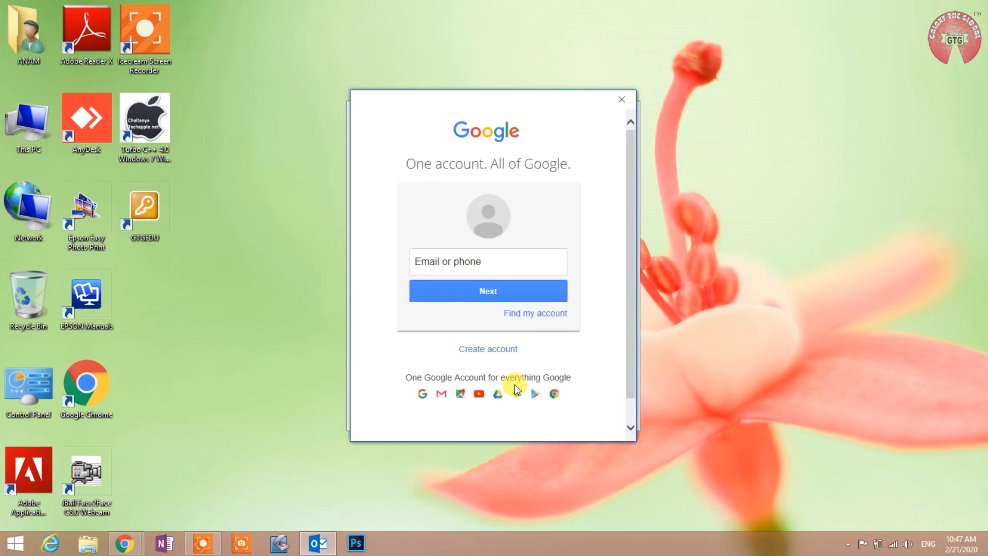
# - Enter the Gmail address on Google's sign-in page and continue
pyautogui.click(489, 265)
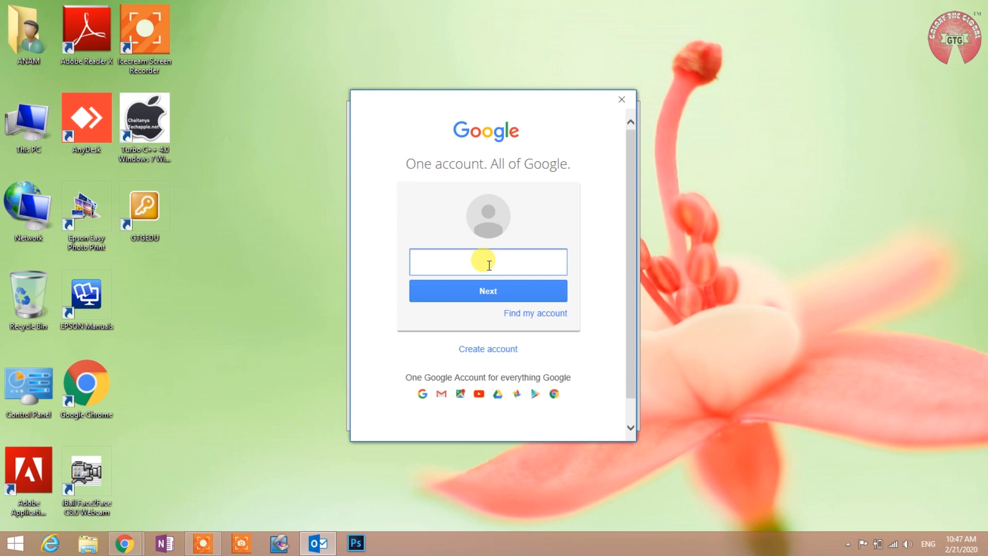
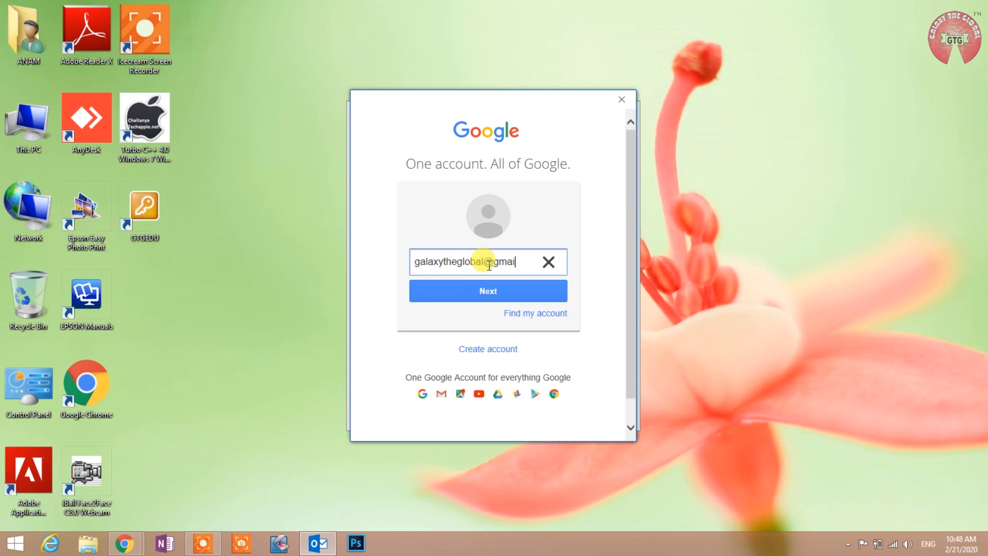
pyautogui.click(494, 297)
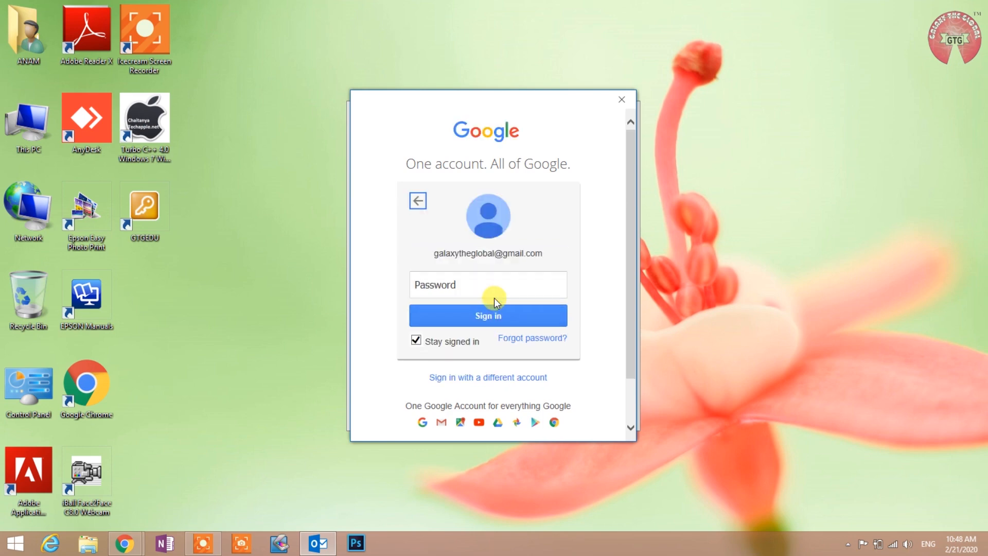
# - Enter the account password and sign in
pyautogui.click(495, 285)
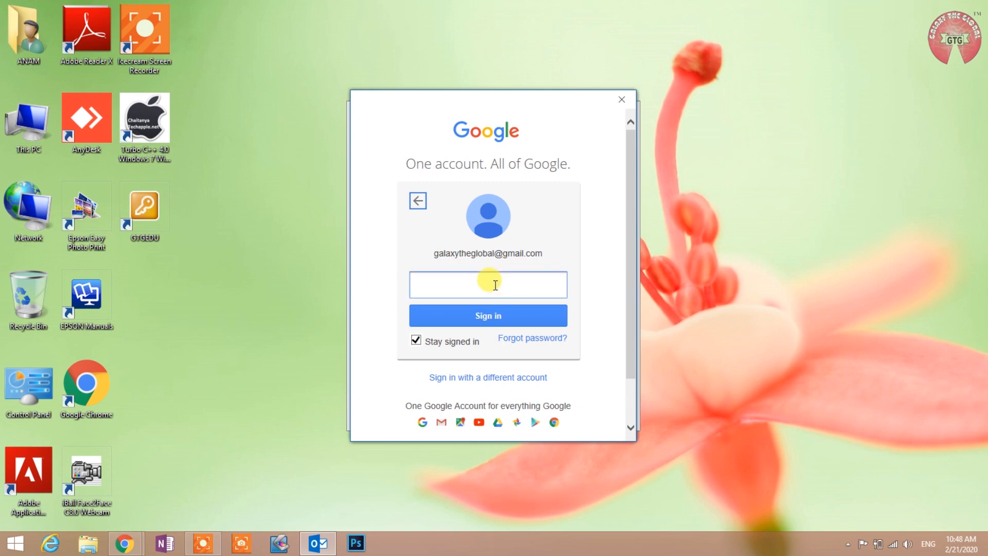
pyautogui.write('•••••••')
pyautogui.write('••••')
pyautogui.click(489, 312)
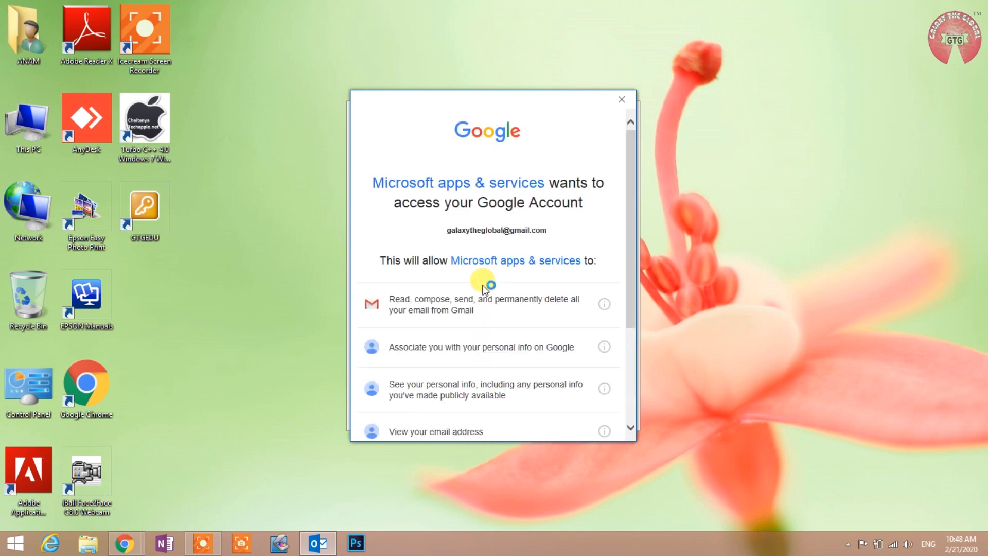
# - Review the Gmail permission details on the consent page and allow Microsoft access
pyautogui.moveTo(632, 240); pyautogui.dragTo(622, 332)
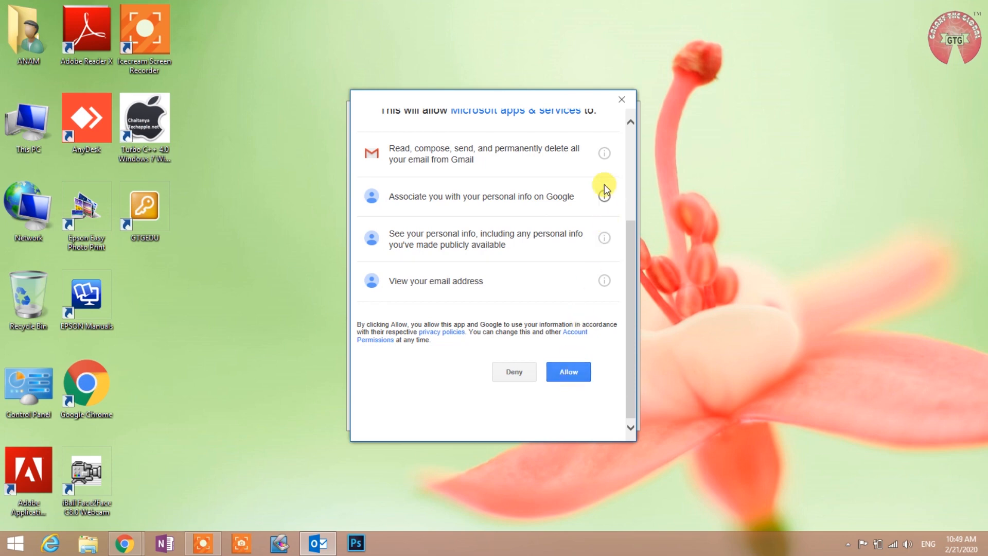
pyautogui.click(604, 153)
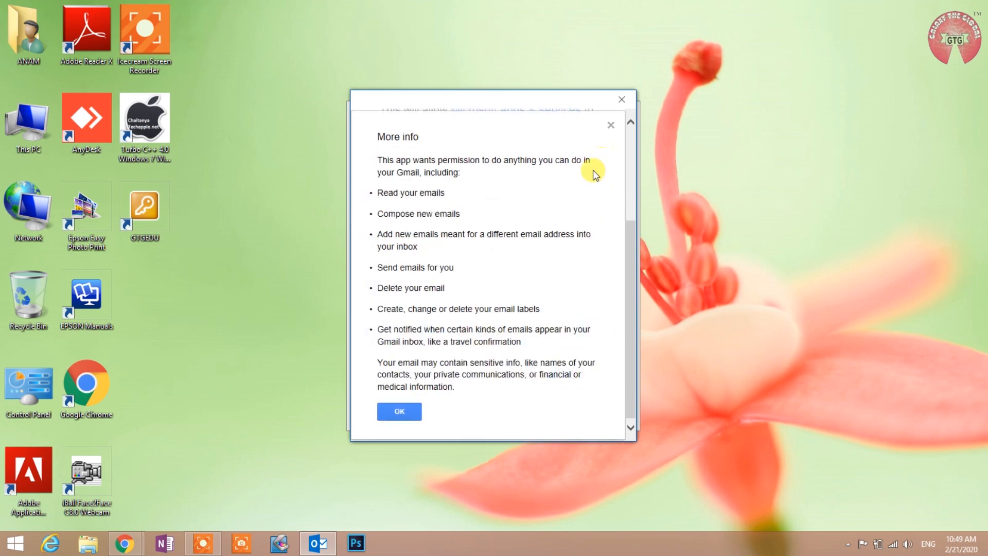
pyautogui.moveTo(631, 344)
pyautogui.mouseDown()
pyautogui.moveTo(639, 239)
pyautogui.moveTo(641, 351)
pyautogui.mouseUp()
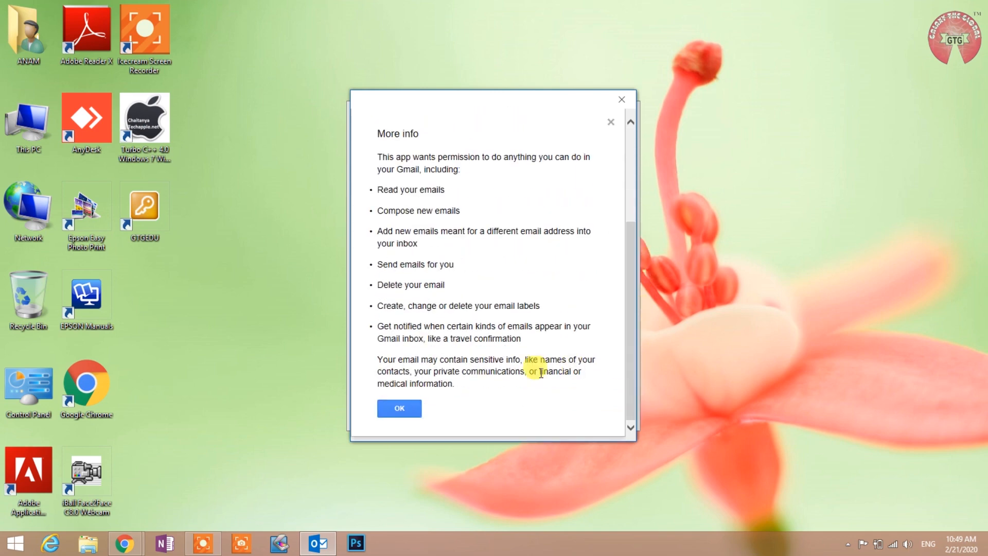
pyautogui.click(409, 410)
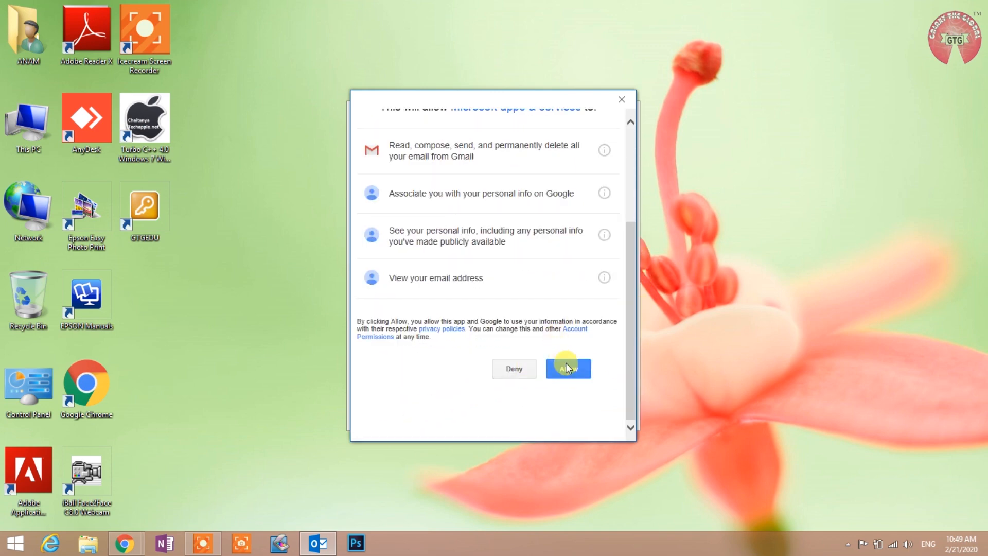
pyautogui.click(568, 417)
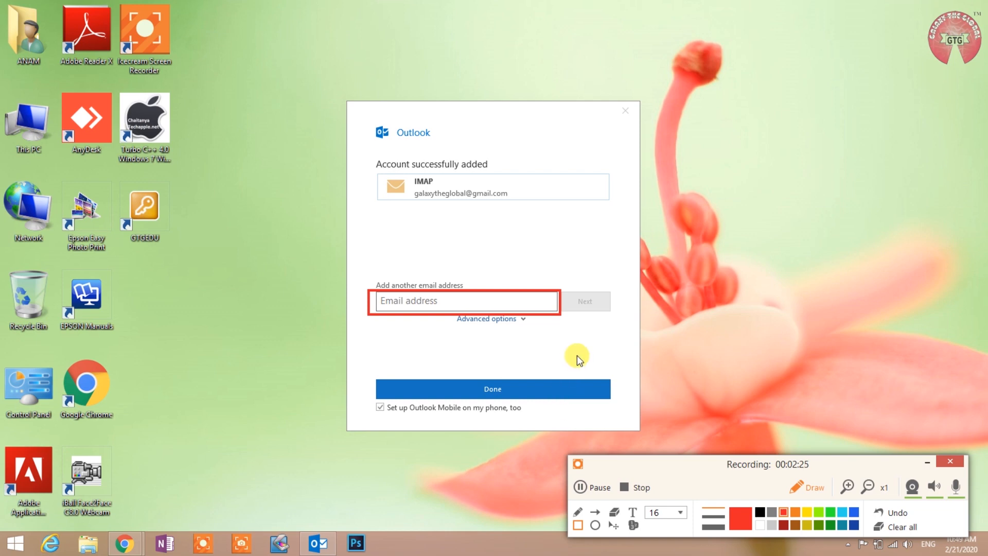
# - Finish adding the Gmail account and let Outlook load its folders and inbox, showing 867 unread
pyautogui.click(907, 530)
pyautogui.click(476, 391)
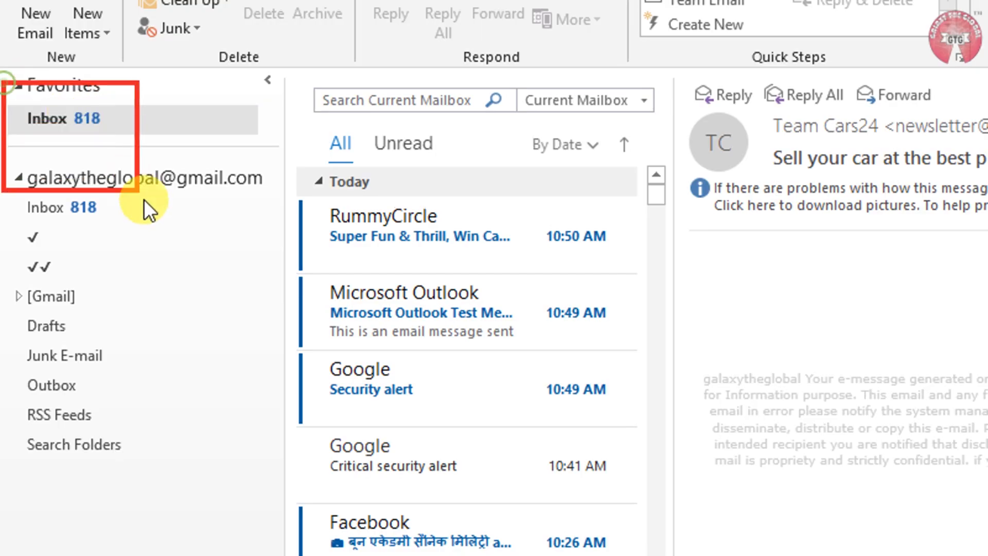
pyautogui.moveTo(143, 199)
pyautogui.mouseDown()
pyautogui.moveTo(211, 342)
pyautogui.moveTo(249, 499)
pyautogui.moveTo(258, 491)
pyautogui.moveTo(263, 500)
pyautogui.moveTo(291, 456)
pyautogui.mouseUp()
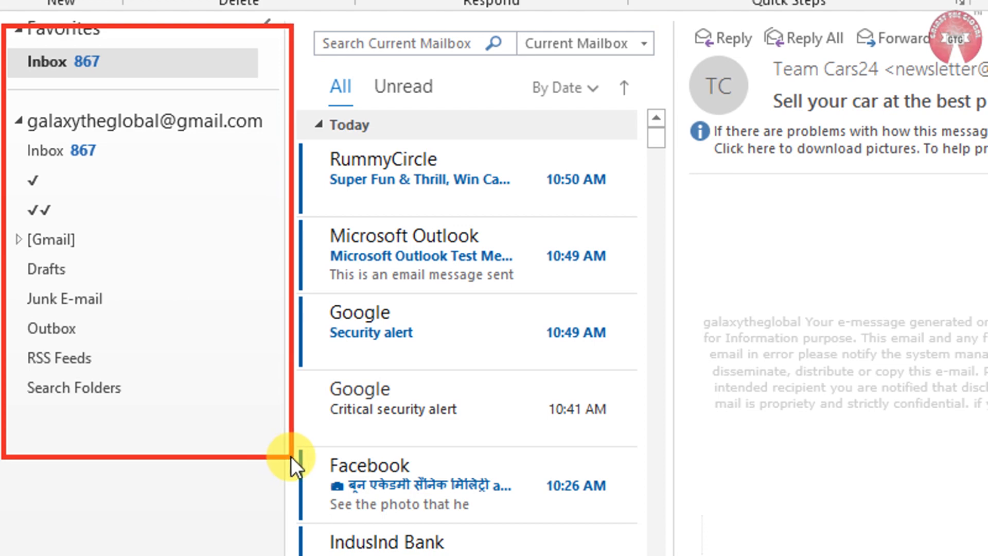